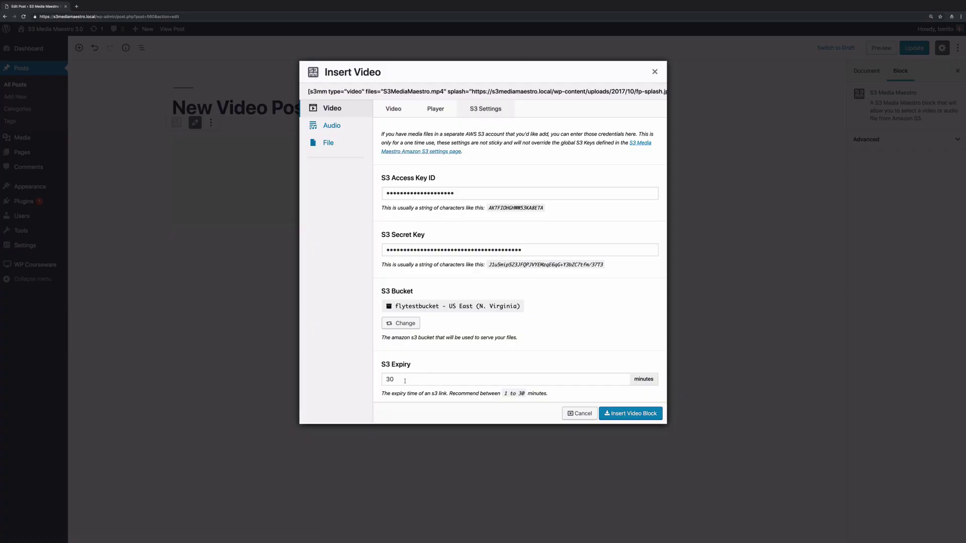
Step: Select the 30-minute link expiry value on the S3 Media Maestro features page
drag(405, 380, 352, 392)
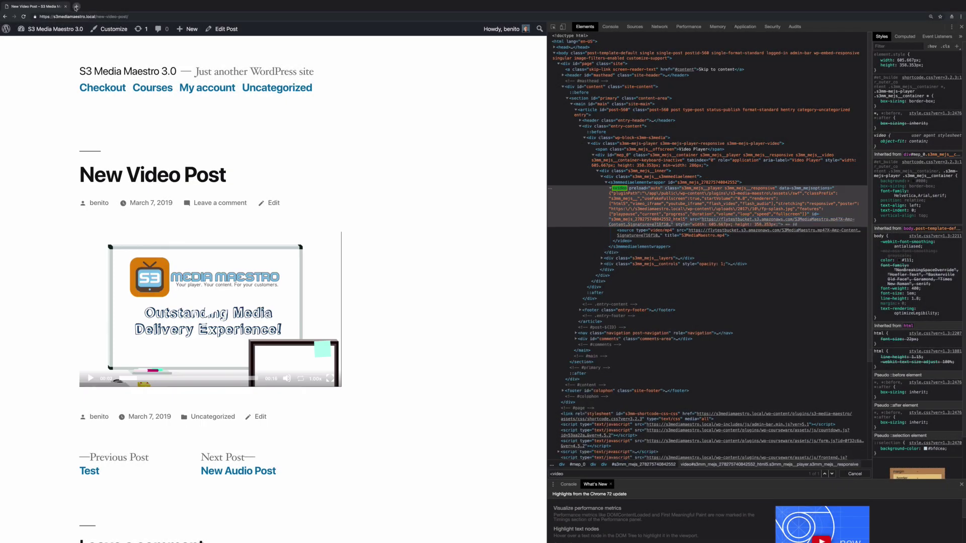
Step: Load the copied signed video URL in a new private browsing tab
click(76, 6)
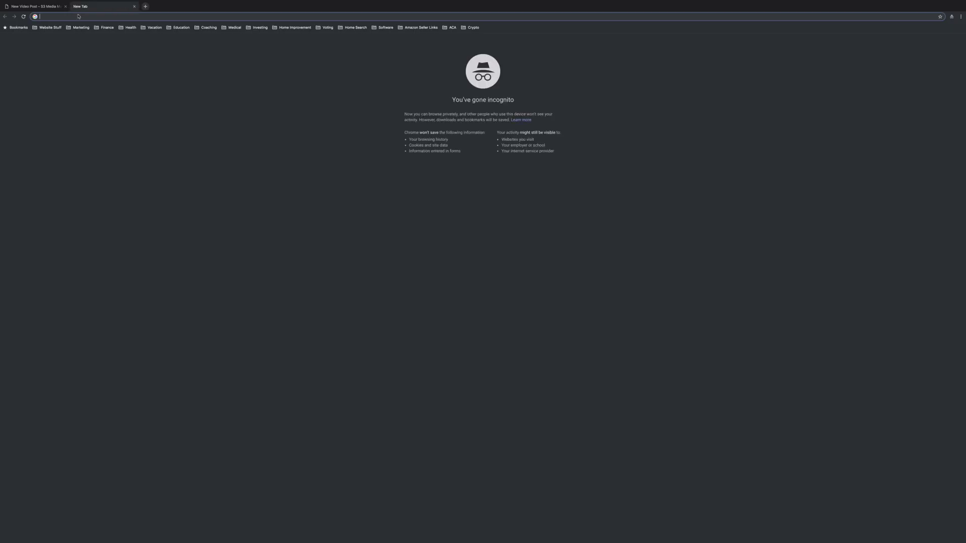
key(ctrl+v)
key(Return)
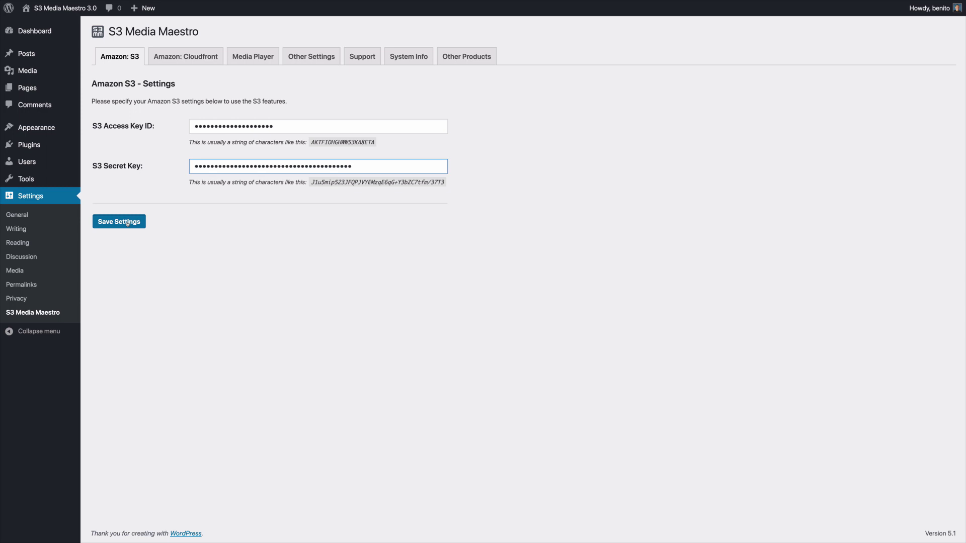
Step: Save the S3 access keys, make flytestbucket the default bucket, and add a new post
click(127, 223)
click(244, 239)
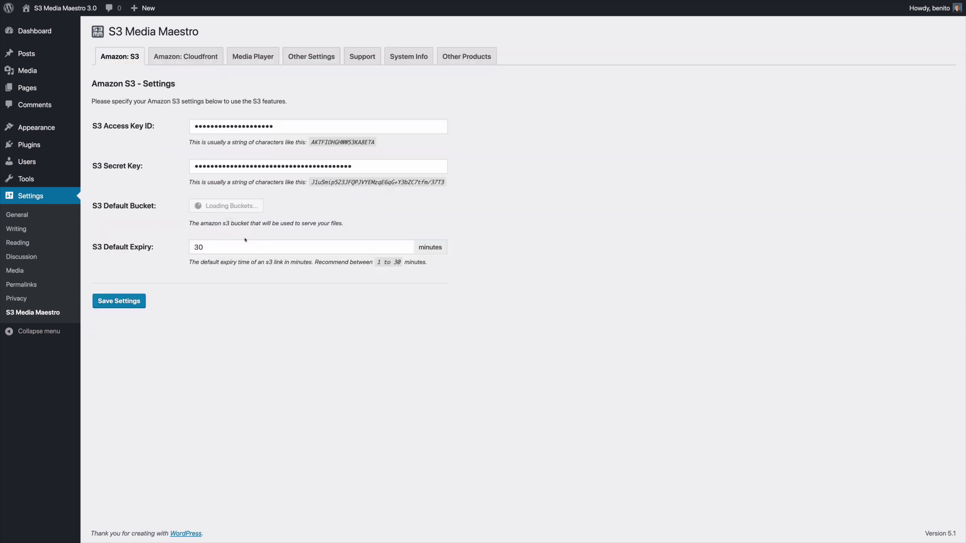
click(256, 242)
scroll(272, 250, down, 1)
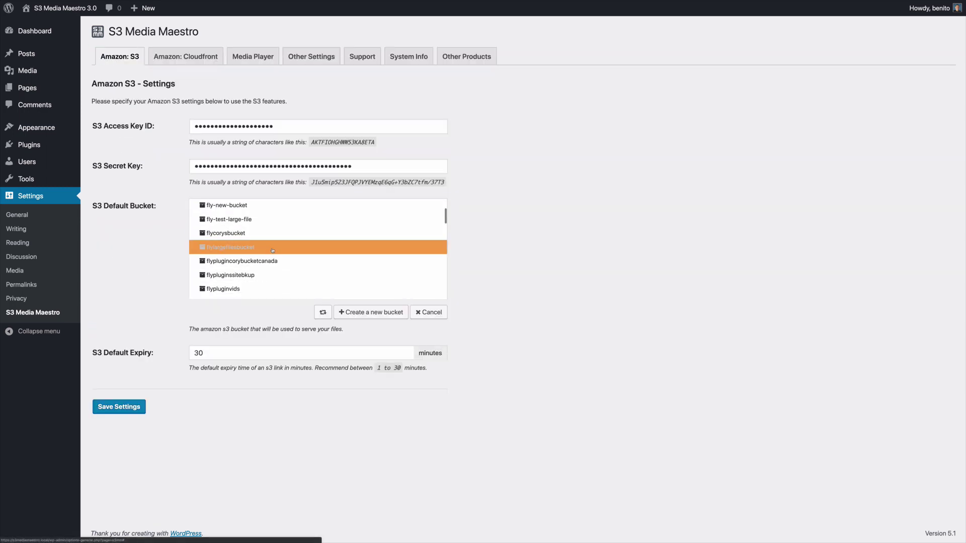
scroll(273, 251, down, 3)
click(254, 266)
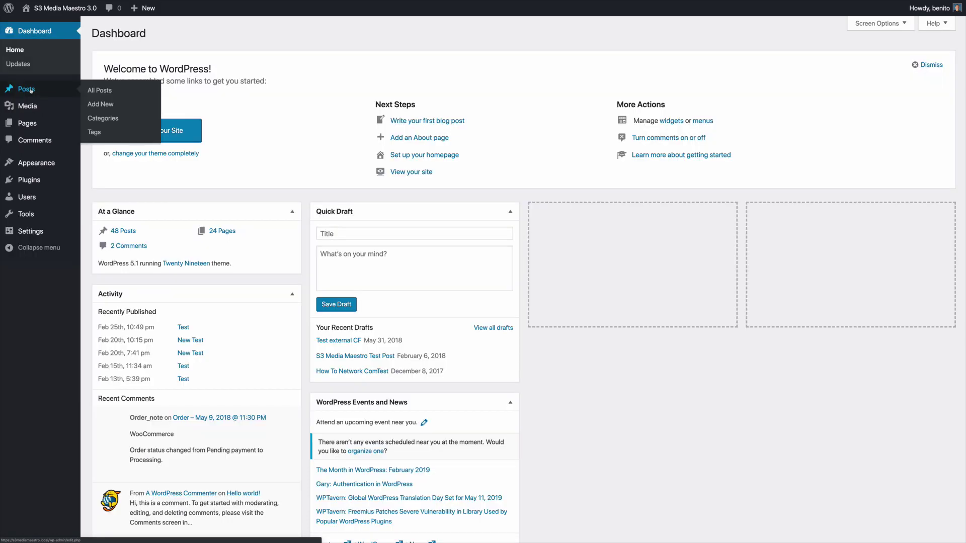
click(101, 104)
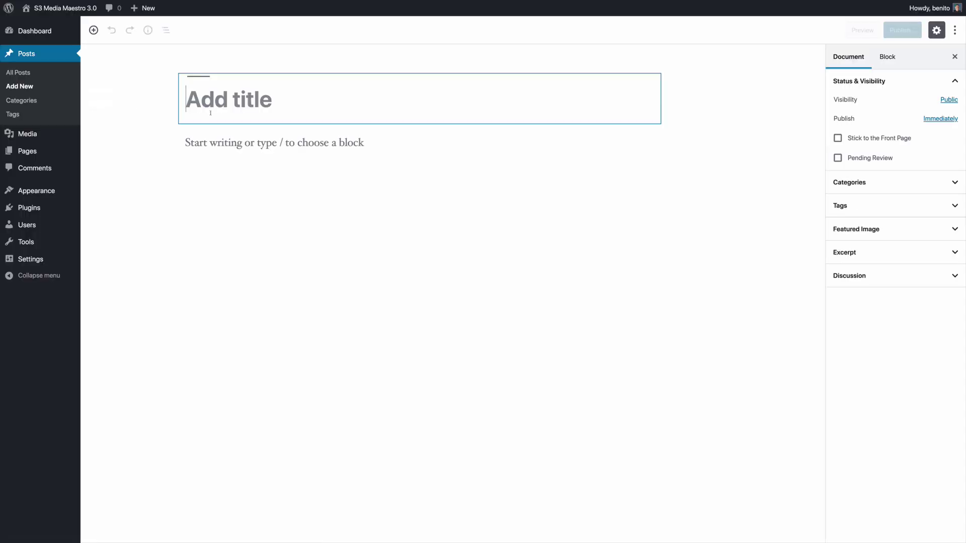
text(New Video Post)
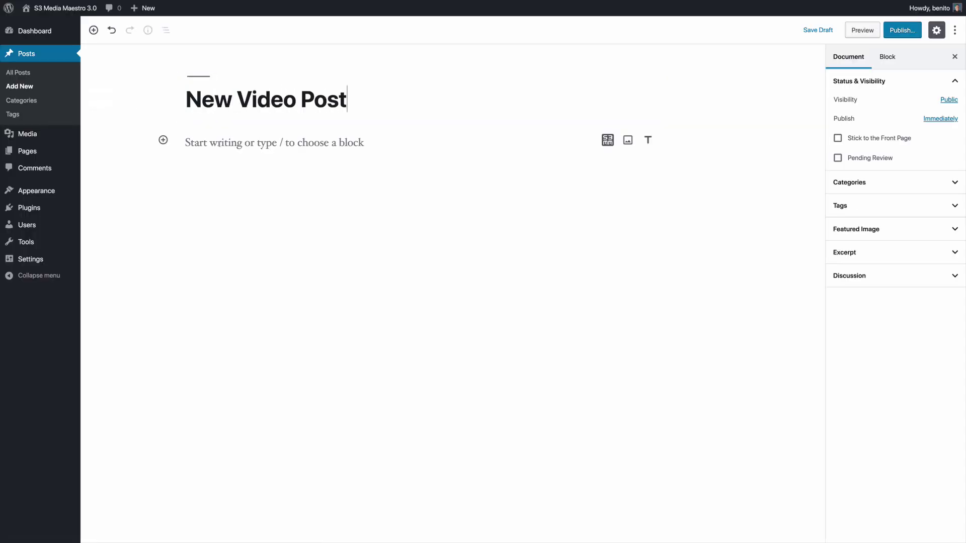
Step: Add an S3 Media Maestro block and upload the keyboard typing video
click(607, 141)
click(464, 190)
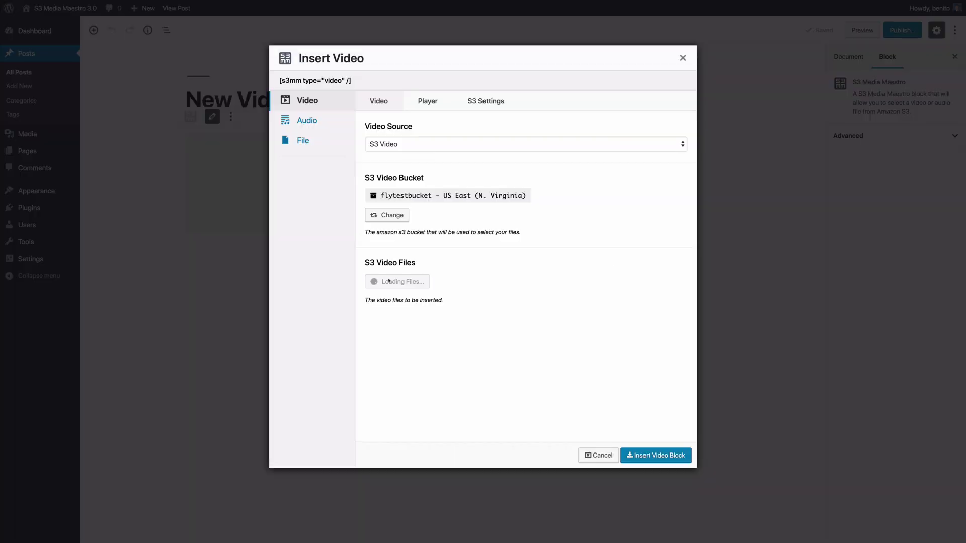
click(399, 281)
click(526, 339)
click(583, 122)
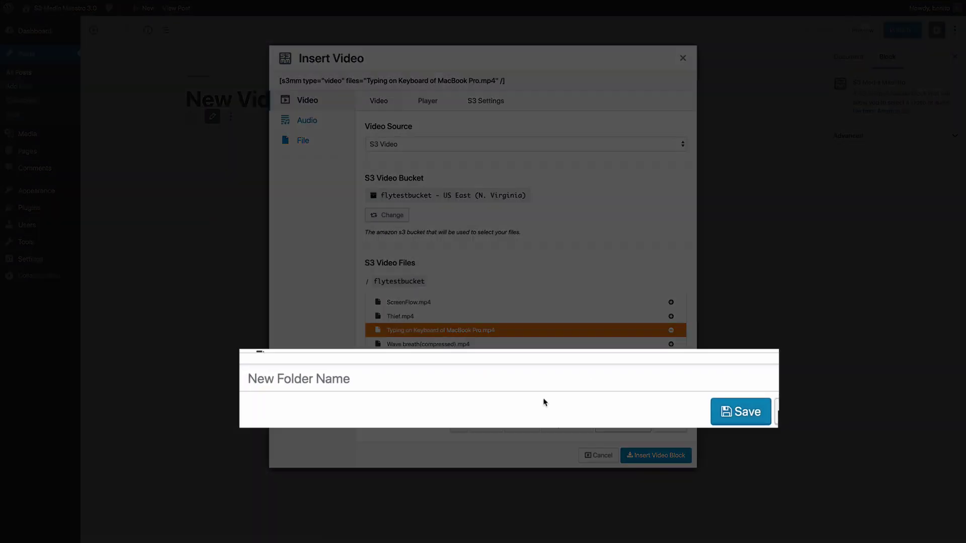
Step: Start a new folder and add S3MM-Intro.mp4 and S3MediaMaestro.mp4 to the video files
click(467, 376)
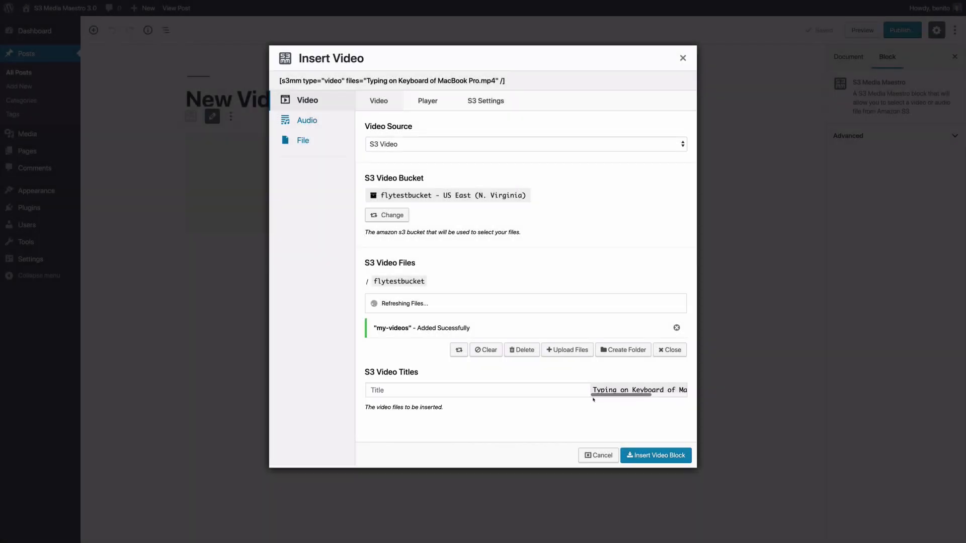
scroll(468, 332, up, 3)
click(468, 321)
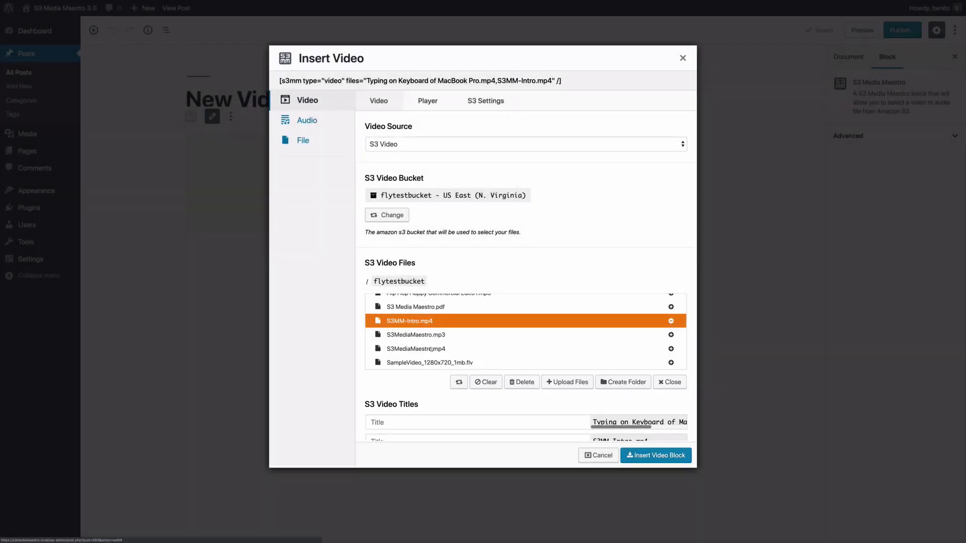
click(470, 348)
scroll(471, 352, down, 2)
scroll(470, 351, down, 2)
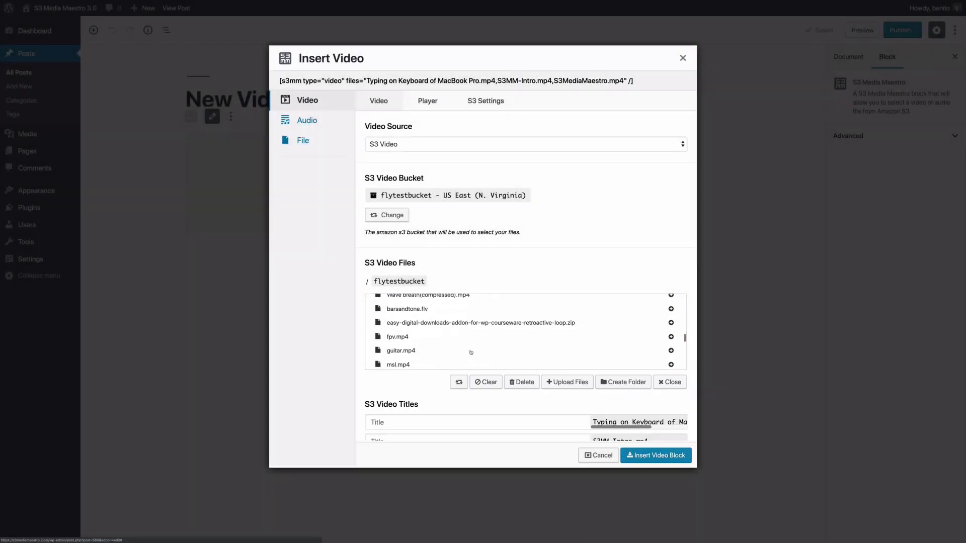
scroll(472, 352, up, 2)
Step: Use fp-splash as the player splash image, insert the video block, then publish and view
click(427, 101)
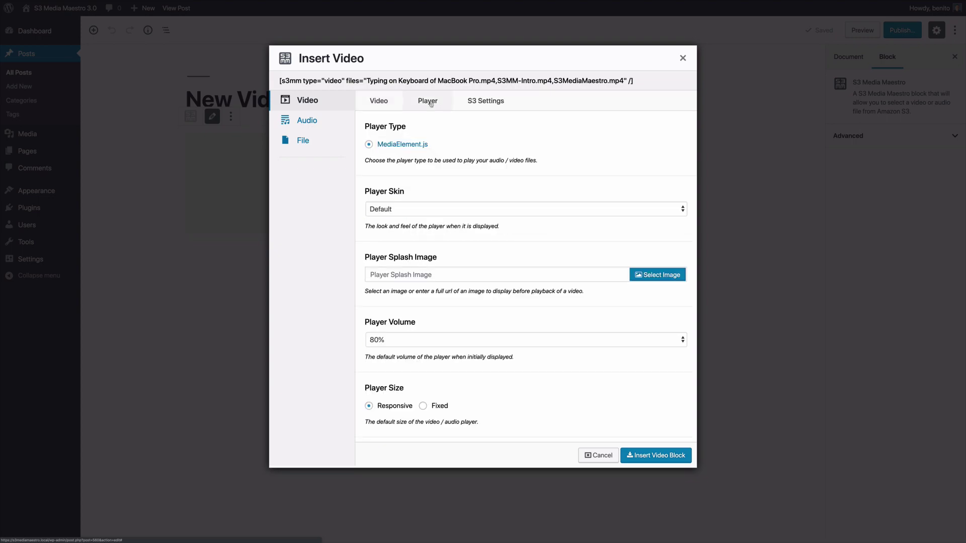
click(657, 276)
click(312, 141)
click(860, 514)
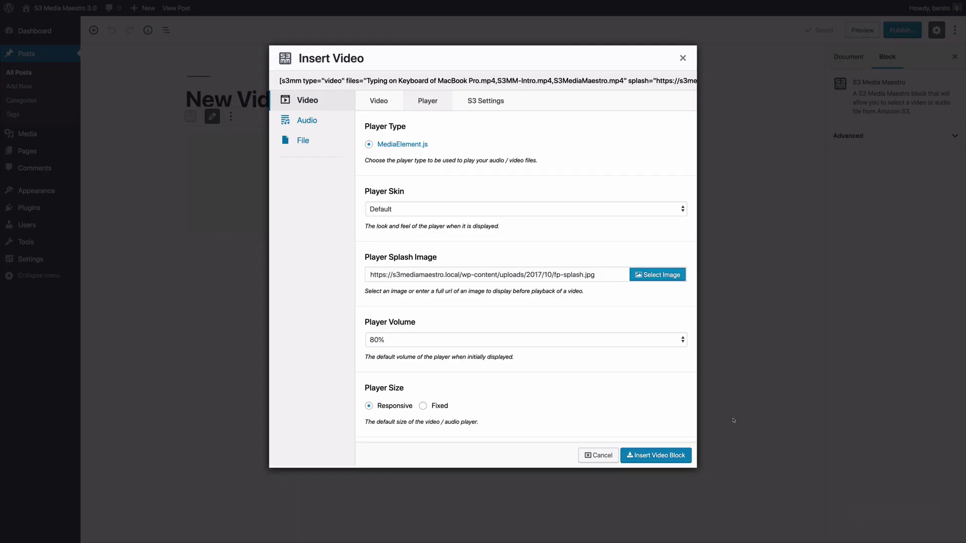
click(648, 455)
click(898, 30)
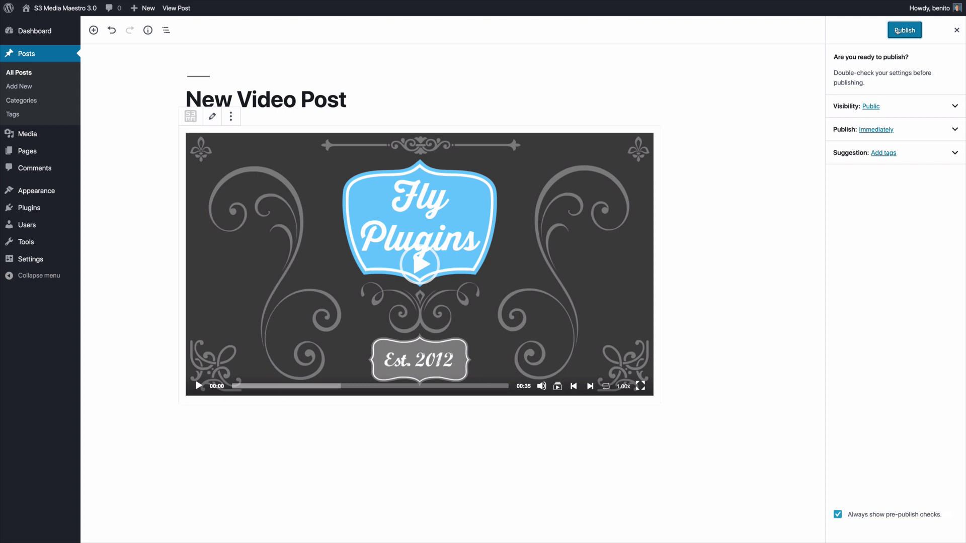
click(148, 58)
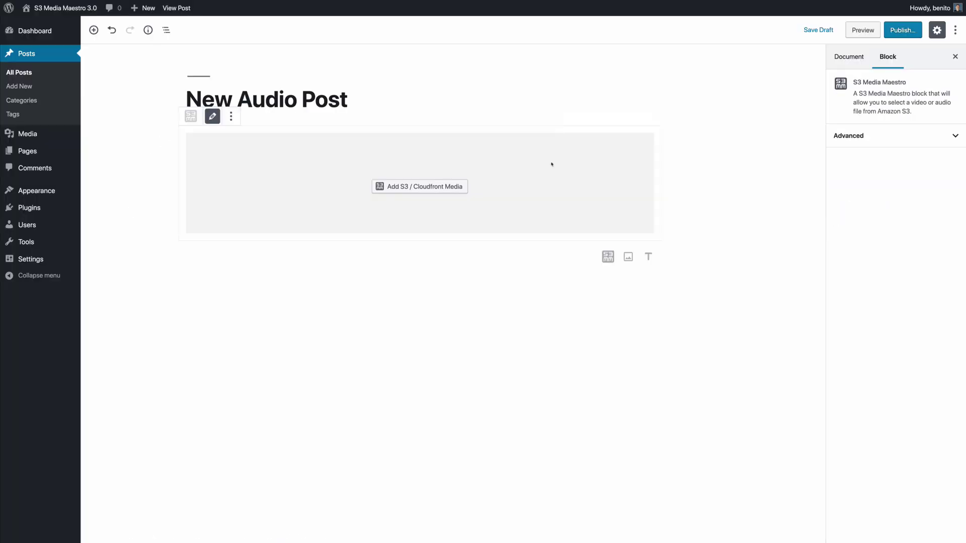
Step: Insert an S3 audio block playing S3MediaMaestro.mp3, then publish and view New Audio Post
click(420, 186)
click(307, 121)
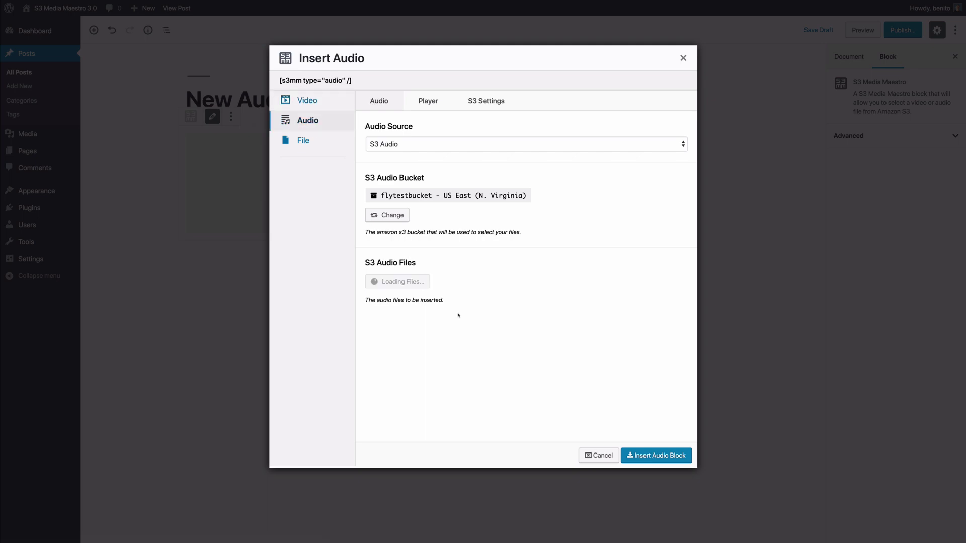
scroll(468, 324, down, 3)
scroll(473, 321, down, 1)
scroll(473, 320, down, 1)
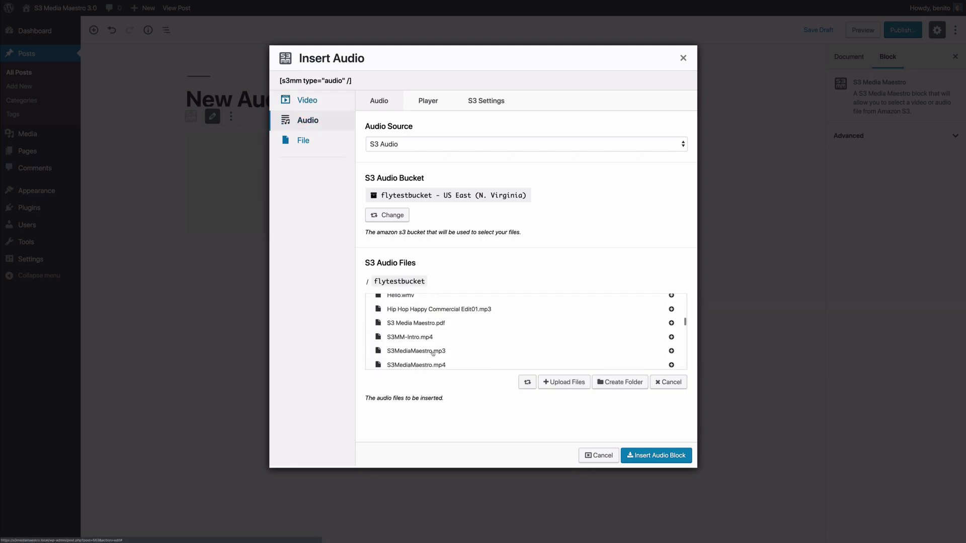
click(416, 350)
click(657, 516)
click(897, 31)
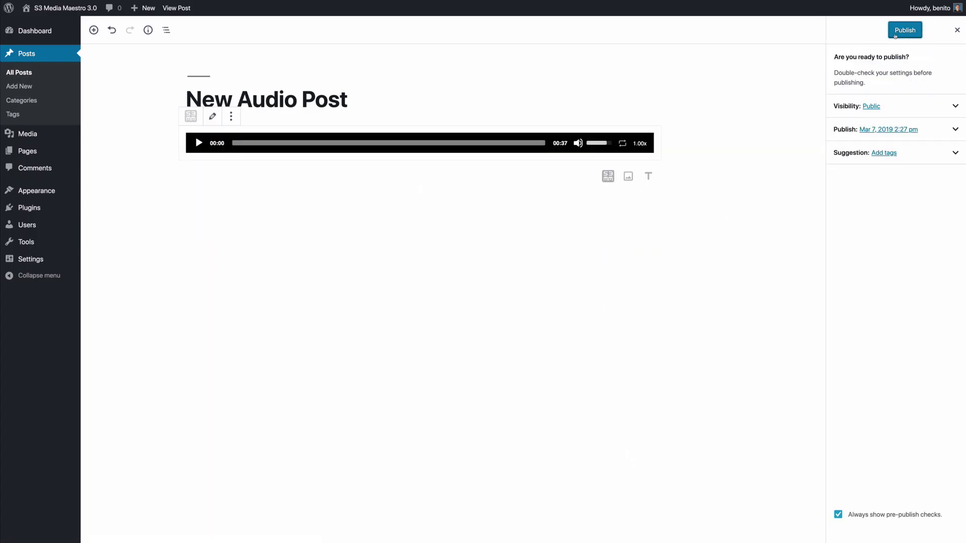
click(145, 59)
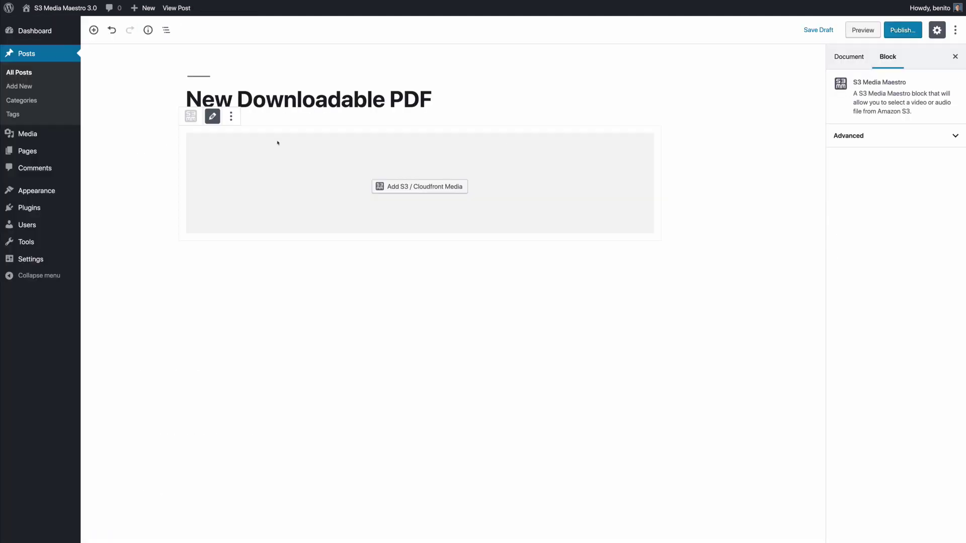
Step: Insert a new-tab download link to S3 Media Maestro.pdf, then publish and view the post
click(420, 186)
click(304, 140)
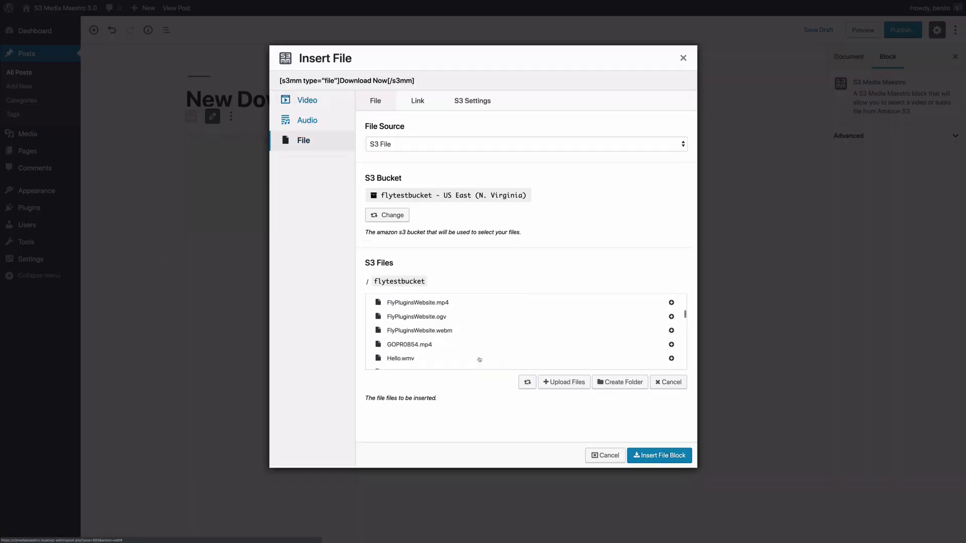
scroll(477, 361, down, 1)
click(418, 332)
click(418, 101)
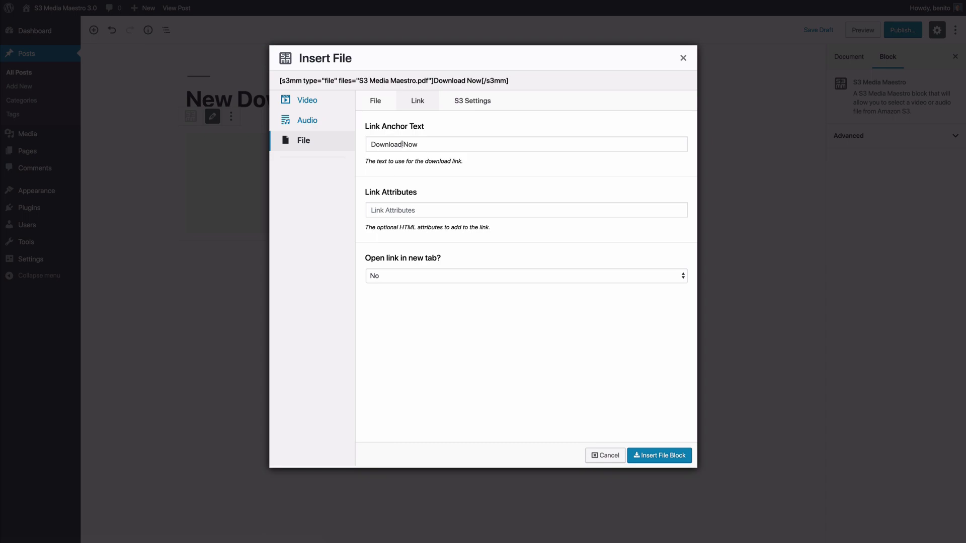
click(526, 276)
click(376, 278)
click(658, 455)
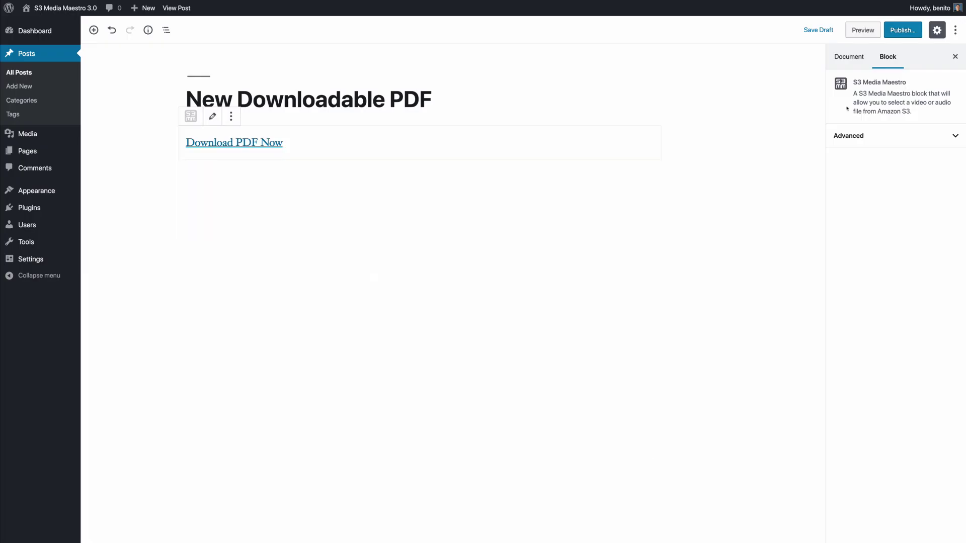
click(897, 30)
click(147, 58)
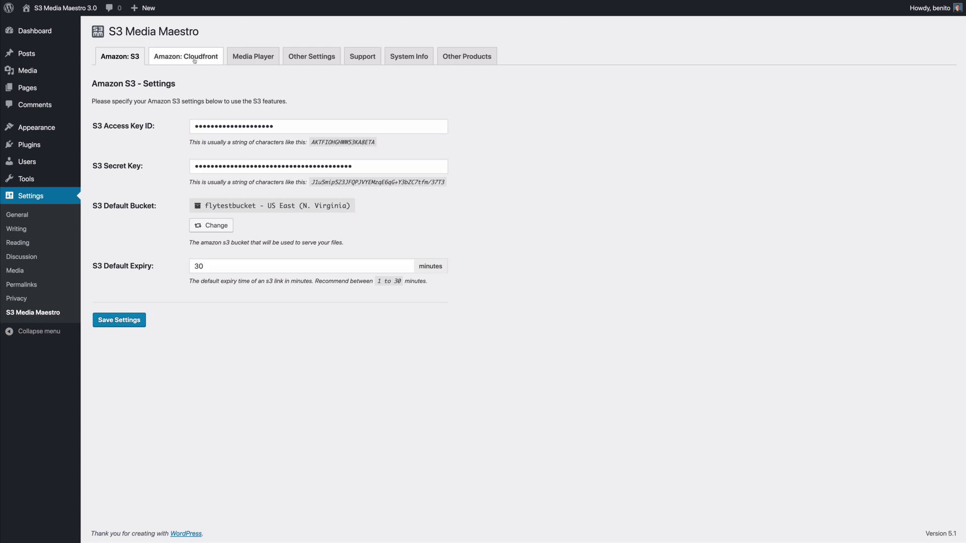
Step: View Cloudfront settings, switch player size Fixed then back to Responsive, and list player skins
click(194, 60)
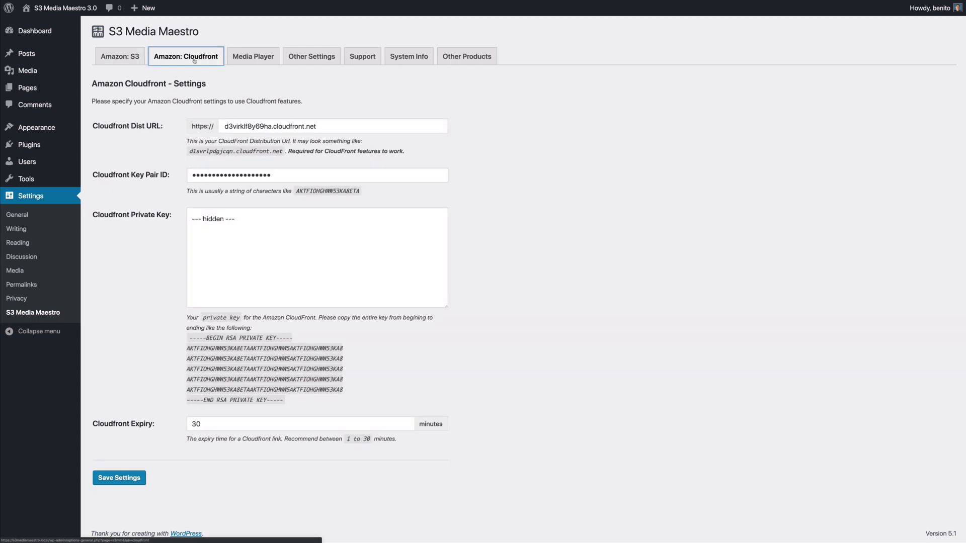
click(245, 61)
click(247, 283)
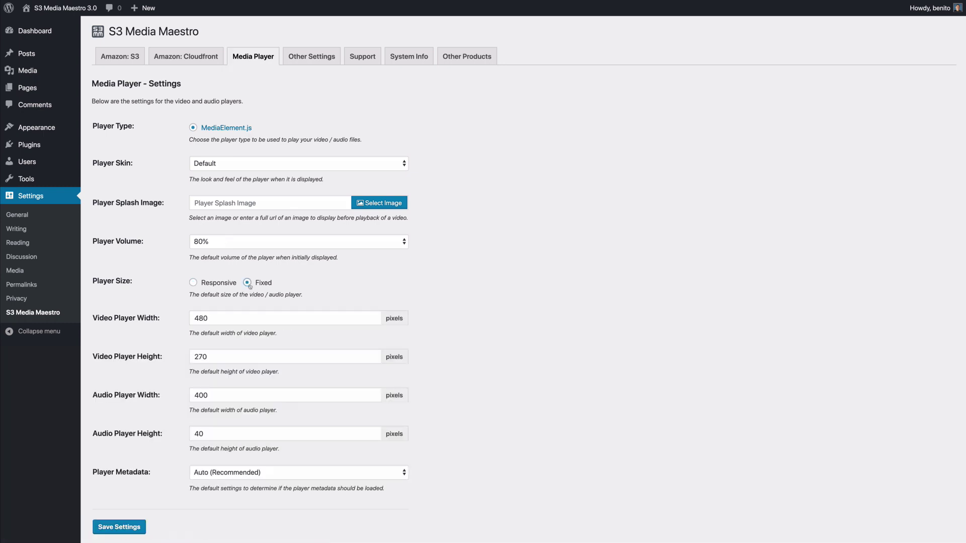
click(193, 283)
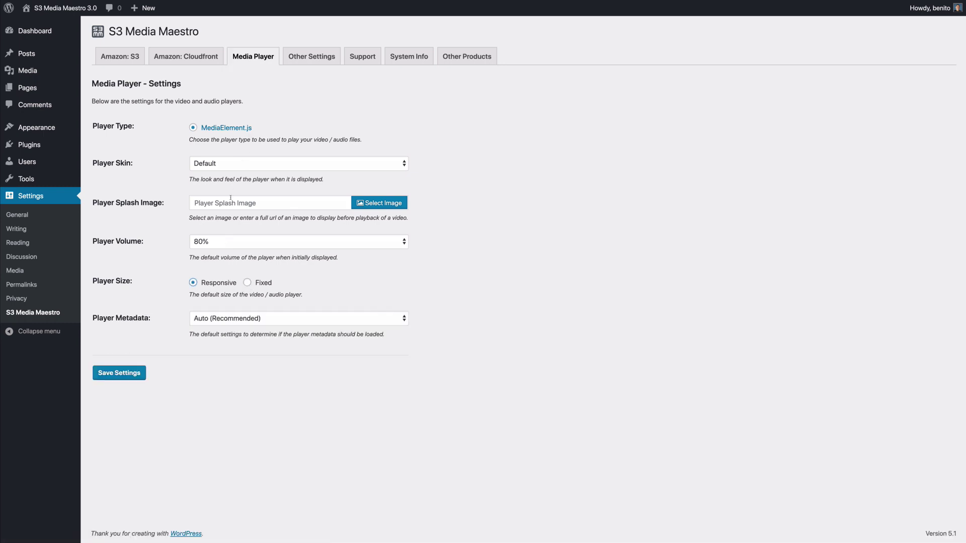
click(234, 164)
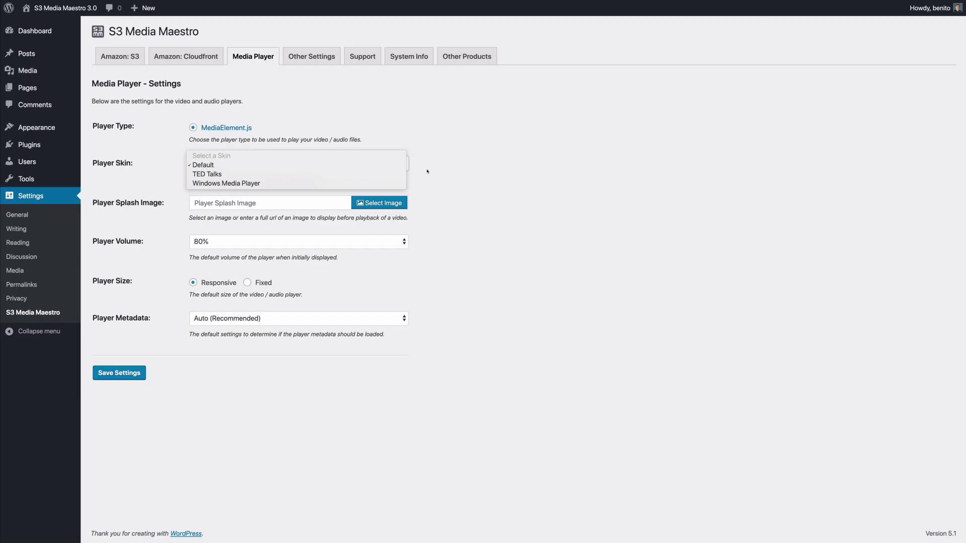